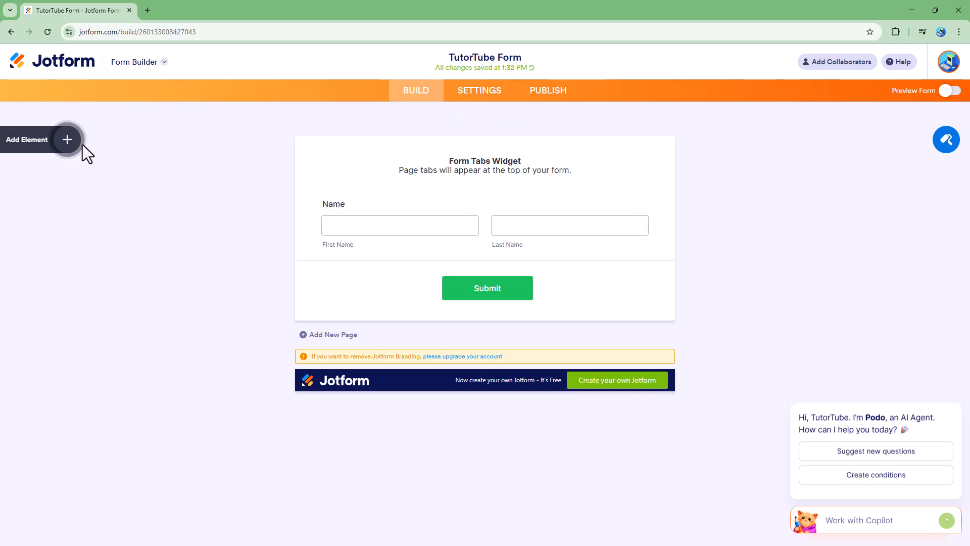
Add the Checkbox in Dropdown widget to the form below the Name field.
left_click(69, 144)
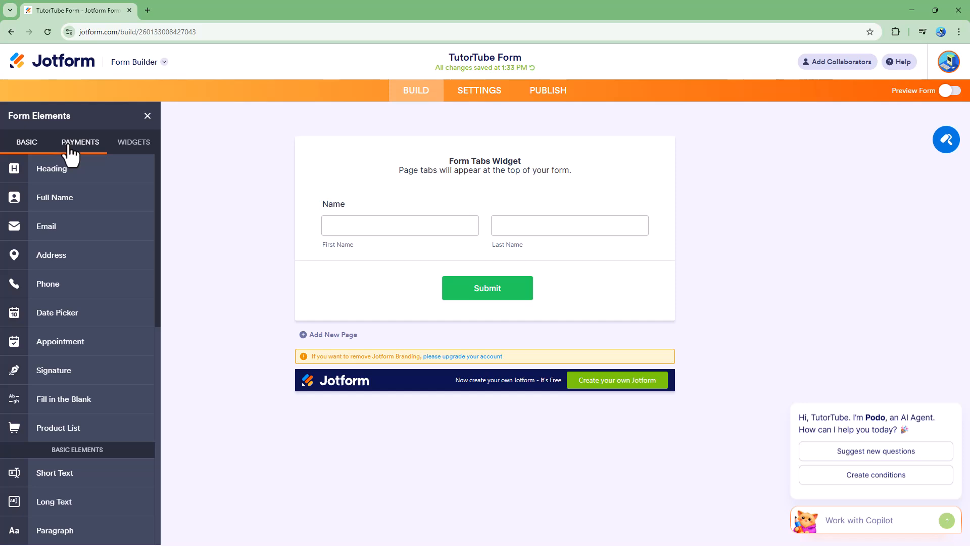
left_click(127, 150)
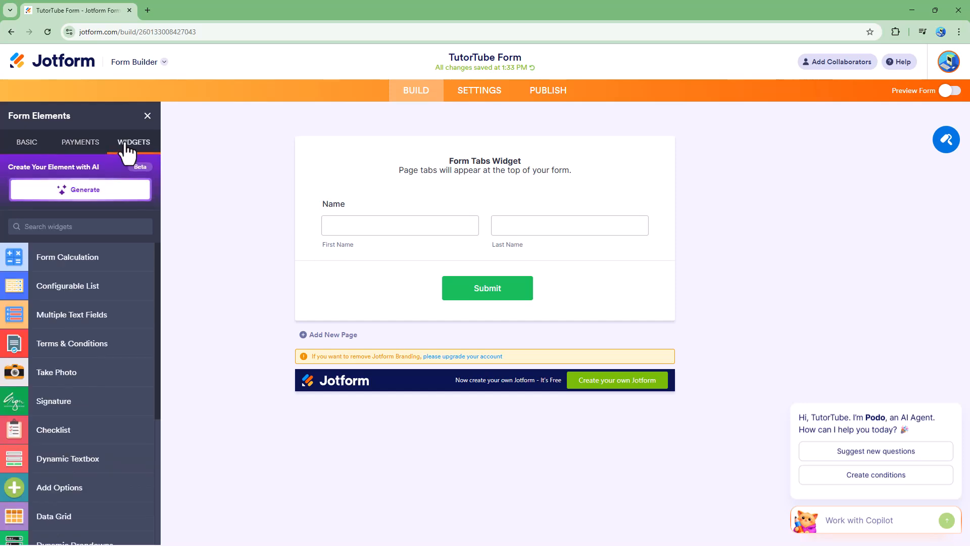
scroll(78, 340, "down", 8)
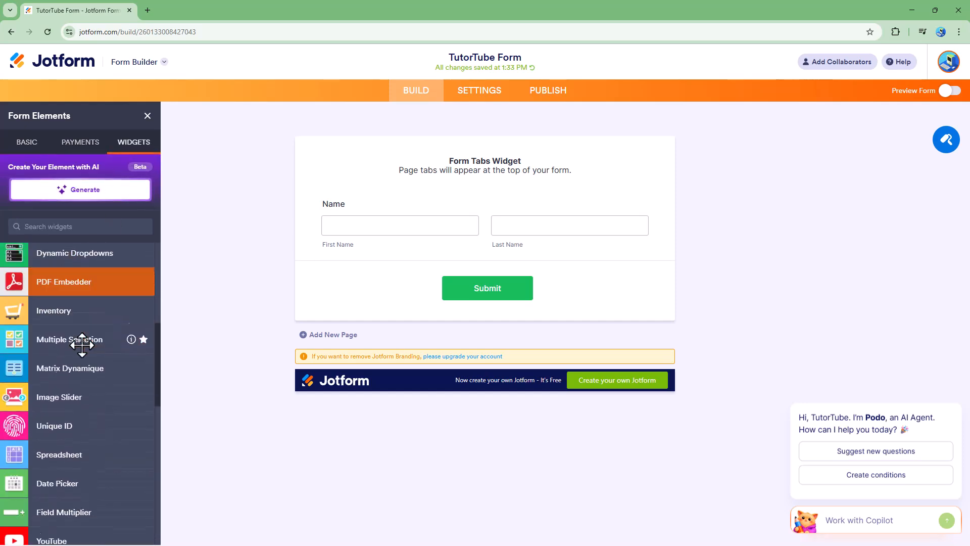
scroll(82, 345, "down", 6)
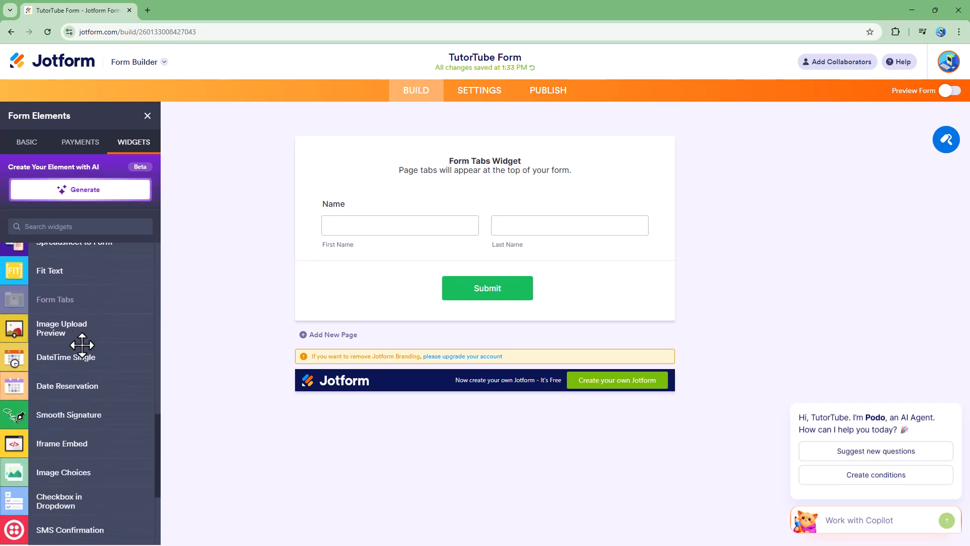
scroll(82, 345, "down", 4)
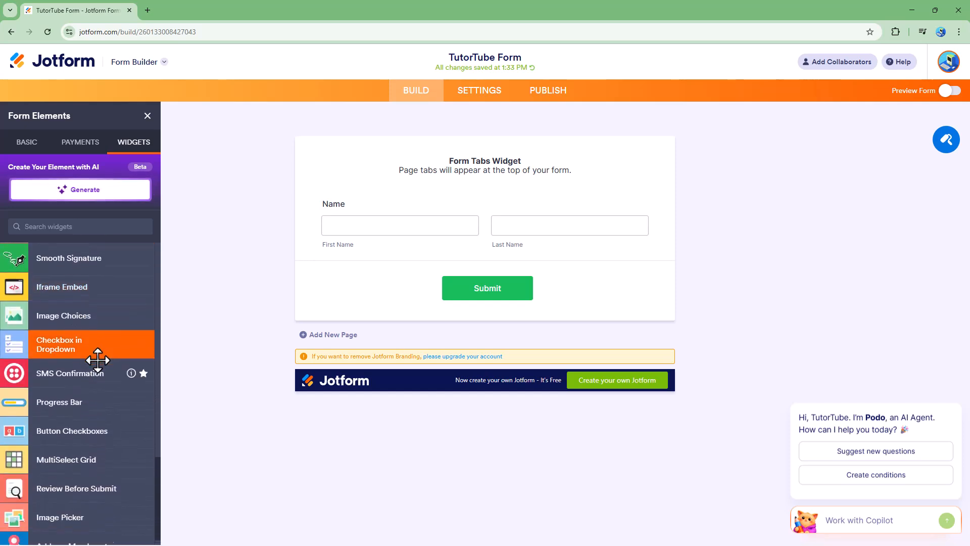
scroll(75, 362, "up", 3)
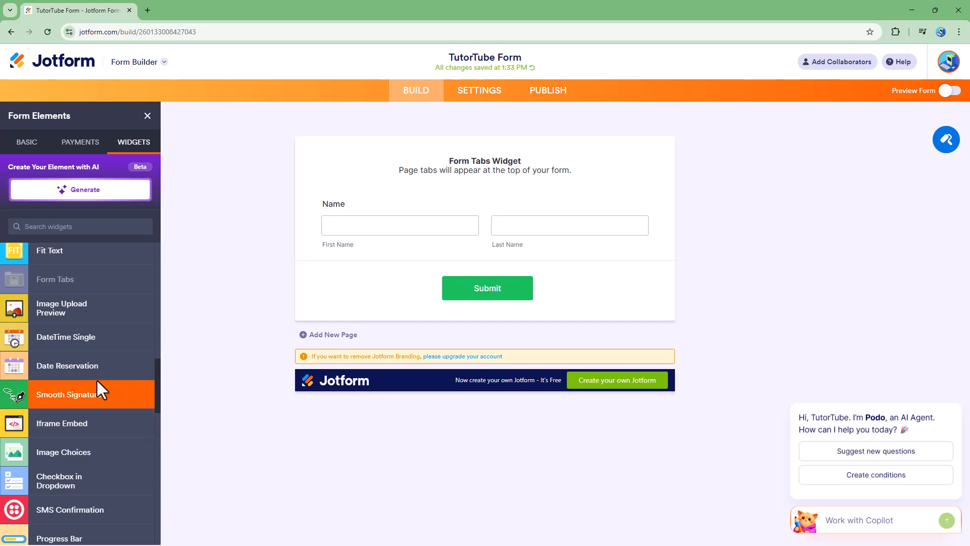
scroll(68, 363, "up", 1)
scroll(91, 422, "down", 2)
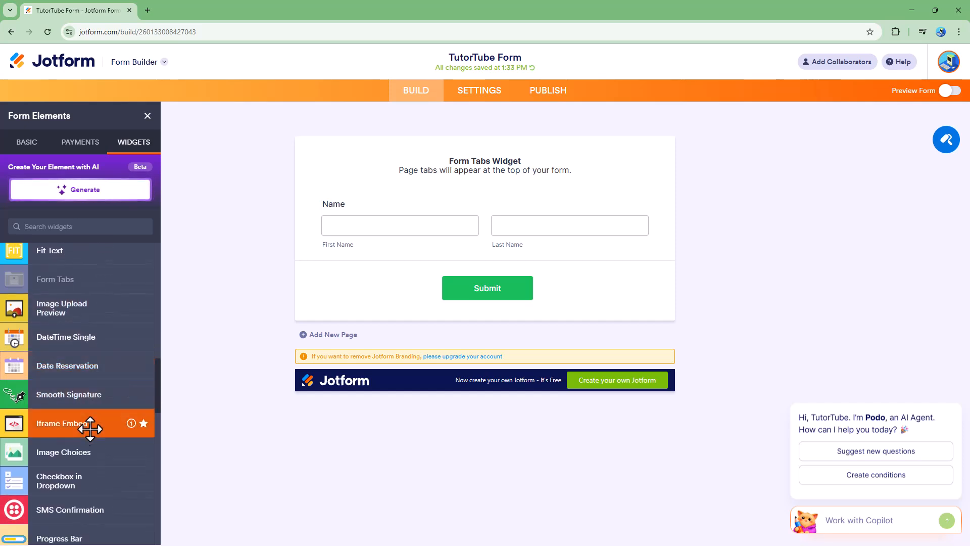
left_click(91, 485)
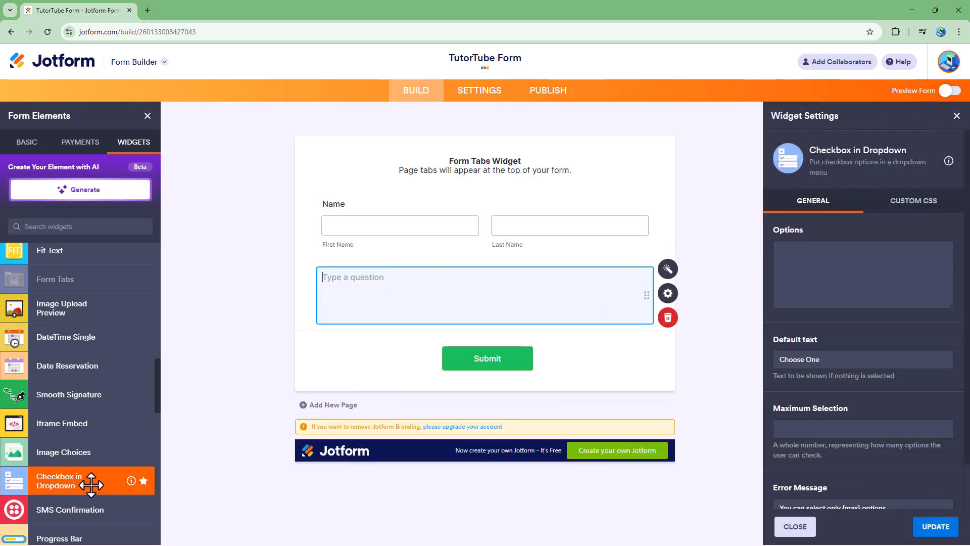
Label the new dropdown question "Choose your preferred foods", with the spelling of "preferred" corrected.
left_click(840, 247)
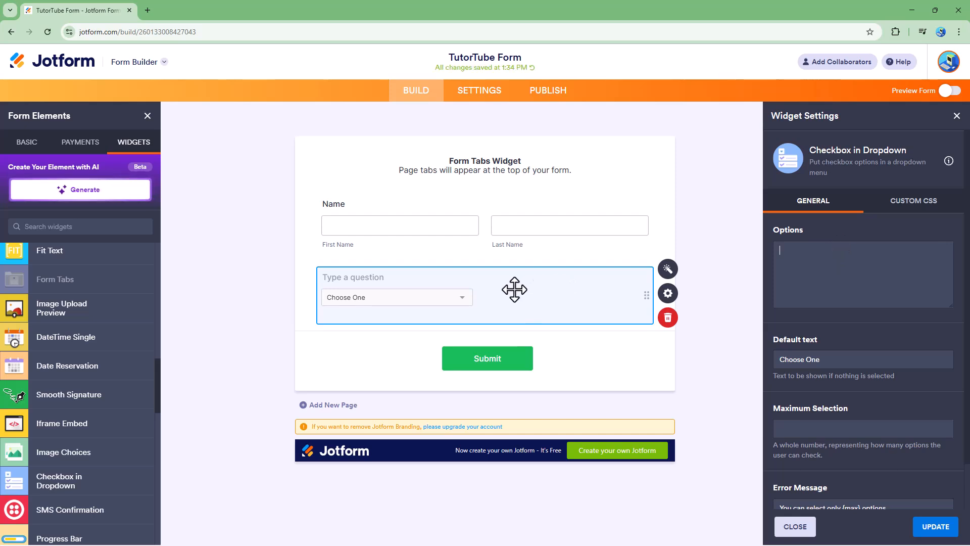
left_click(381, 283)
type("Choose your prefered")
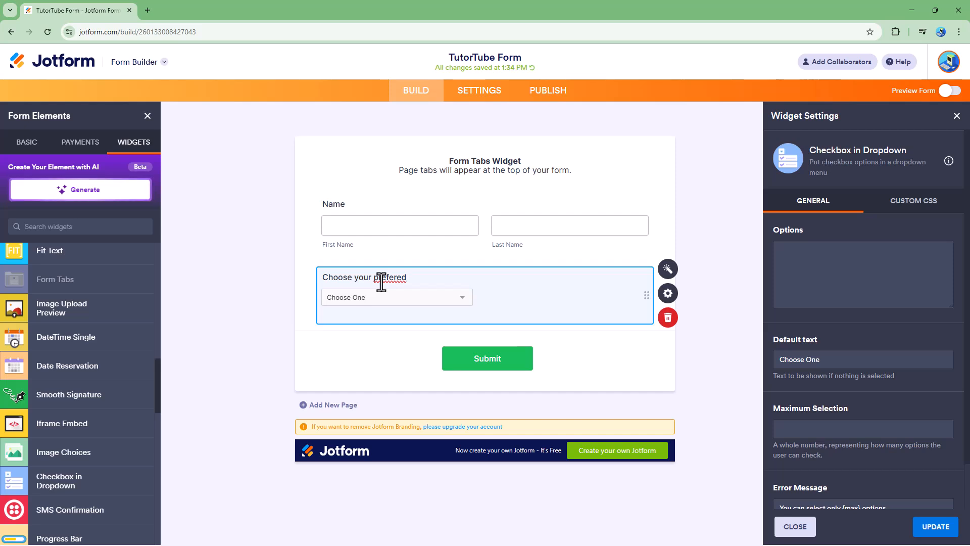
right_click(381, 278)
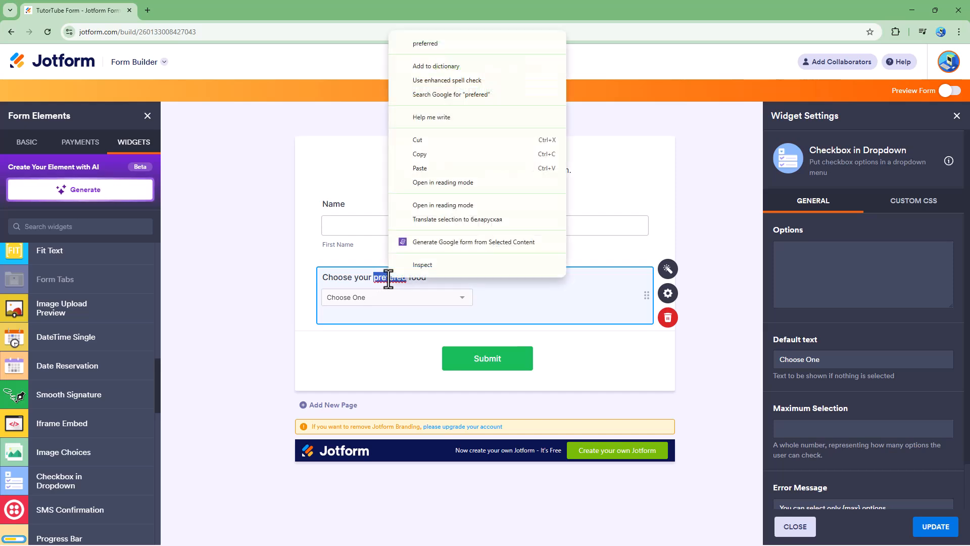
left_click(432, 43)
left_click(435, 278)
type("s")
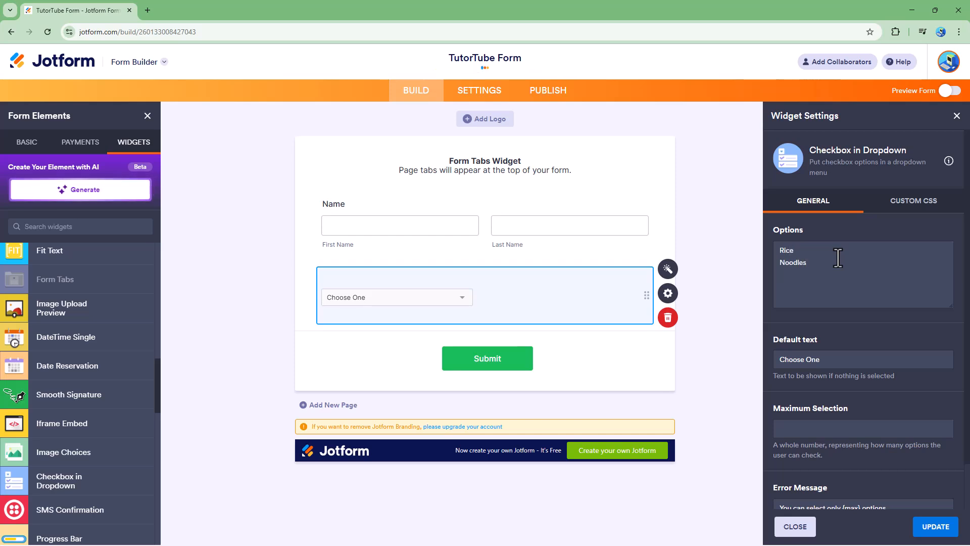
Add the options Pasta, Chicken, Beef, Fish, Salad, Soup, Bread, Dessert and Fresh Fruit below Noodles, one per line.
type("Pasta")
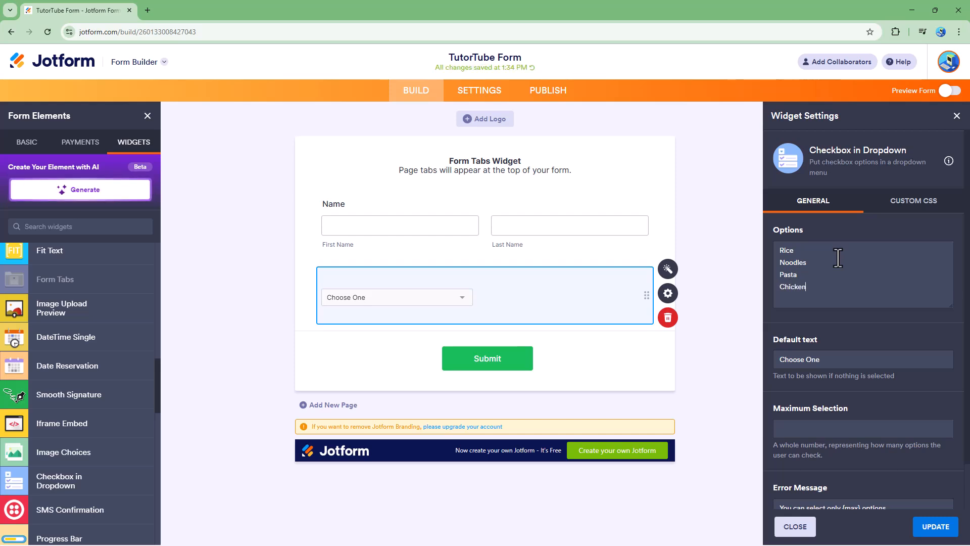
type("Beef")
key("Return")
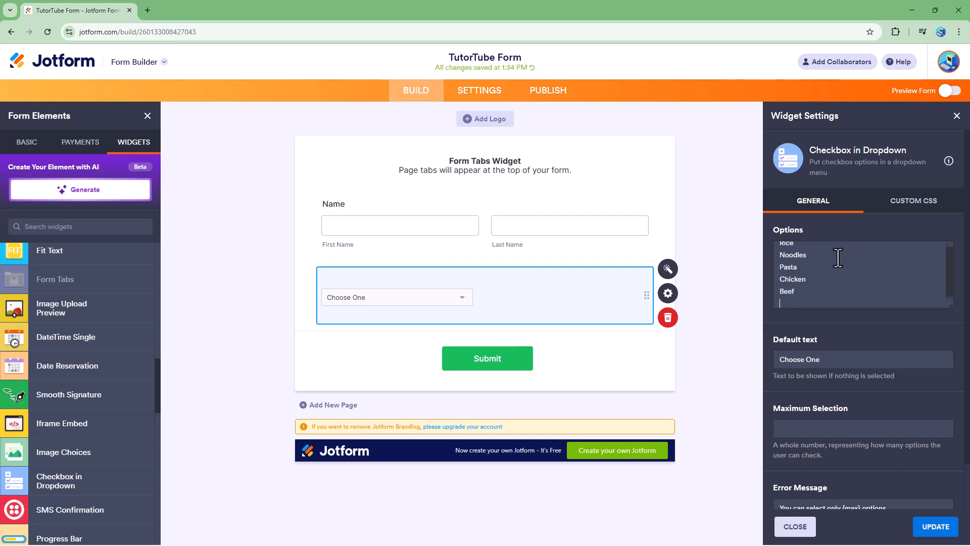
type("Fis")
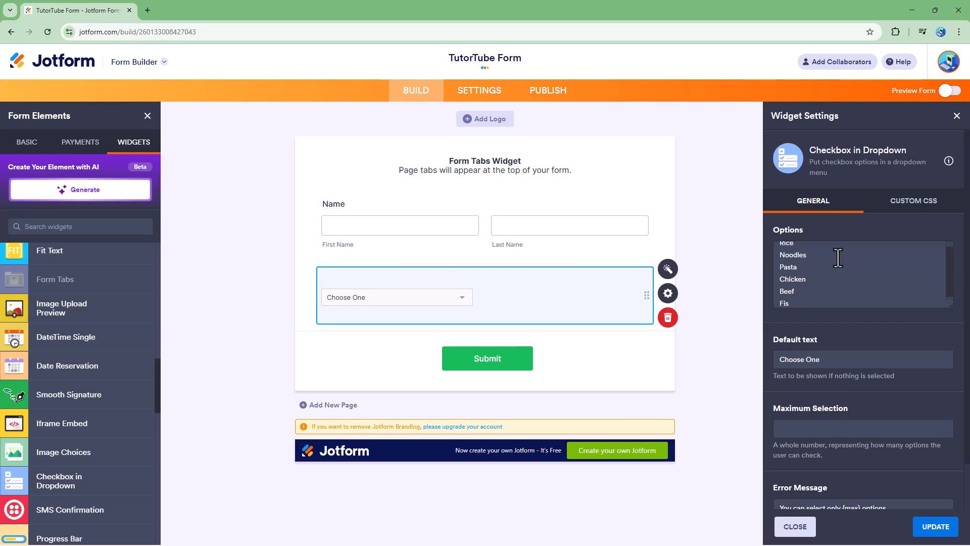
type("h")
key("Return")
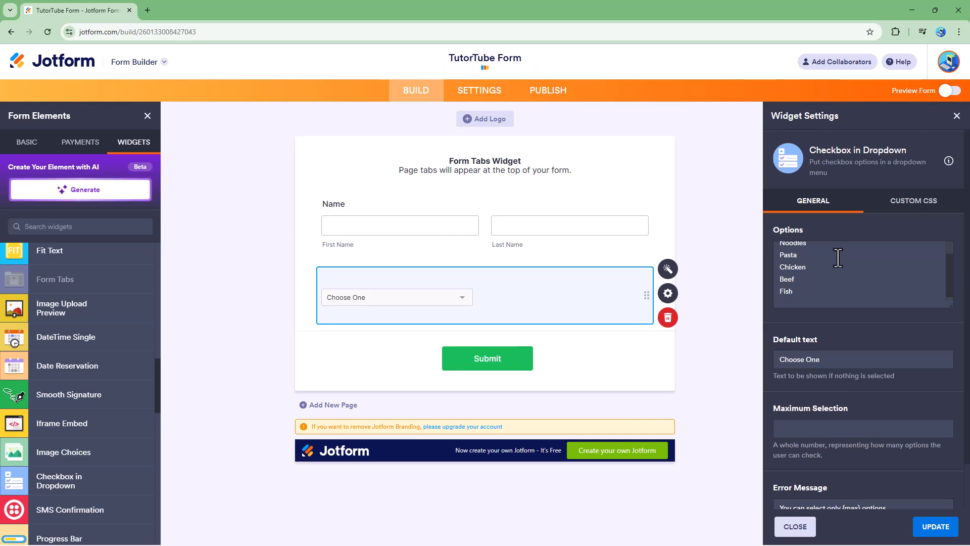
type("Salad")
key("Return")
type("Soup")
key("Return")
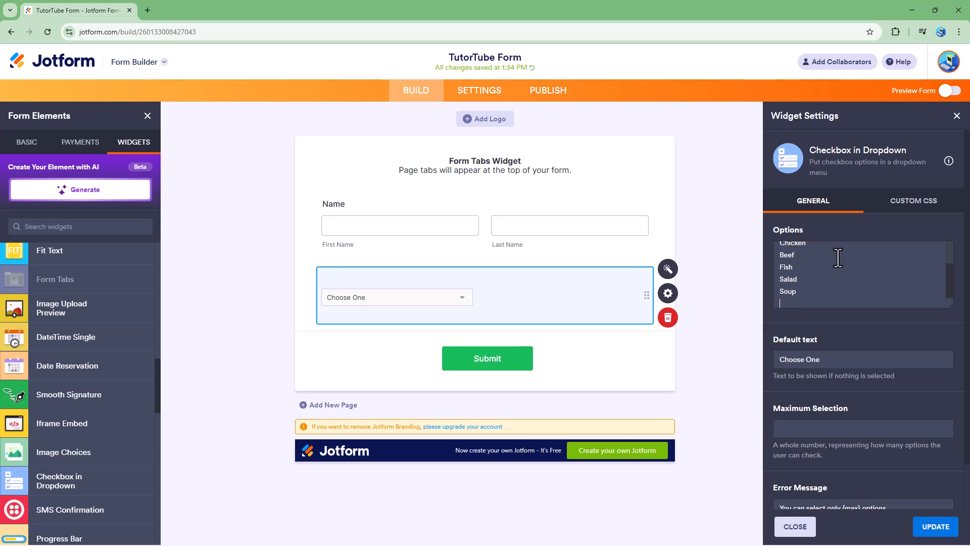
type("Bread")
key("Return")
type("Dessert")
key("Return")
type("Fresh Fruit")
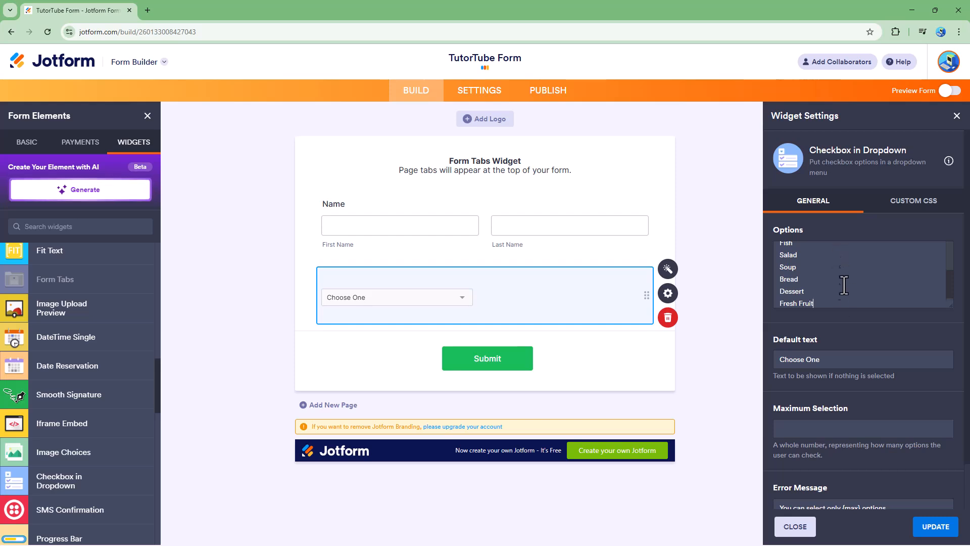
Set the widget's default text to "Choose 4 Items" and its maximum selection to 4.
left_click_drag(831, 363, 732, 364)
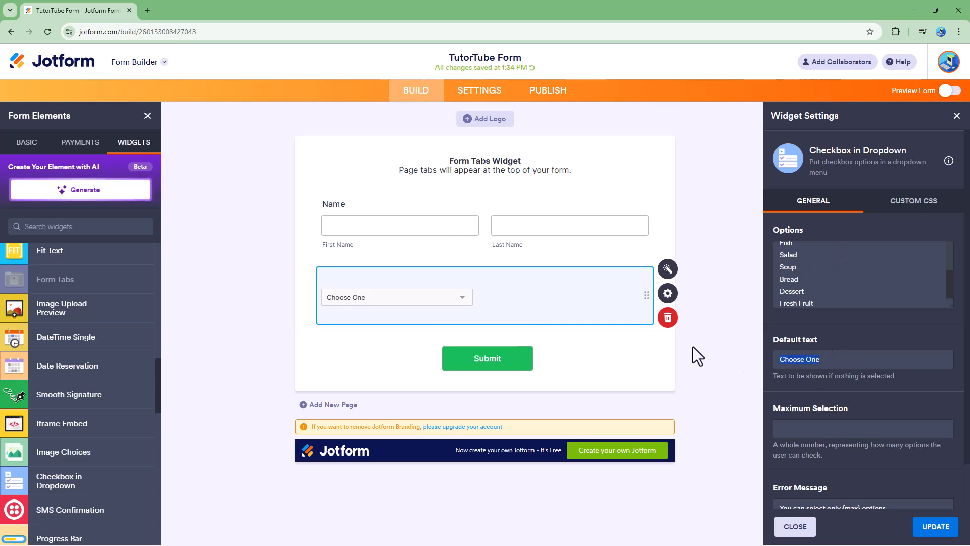
type("Choose 4 Items")
left_click(824, 430)
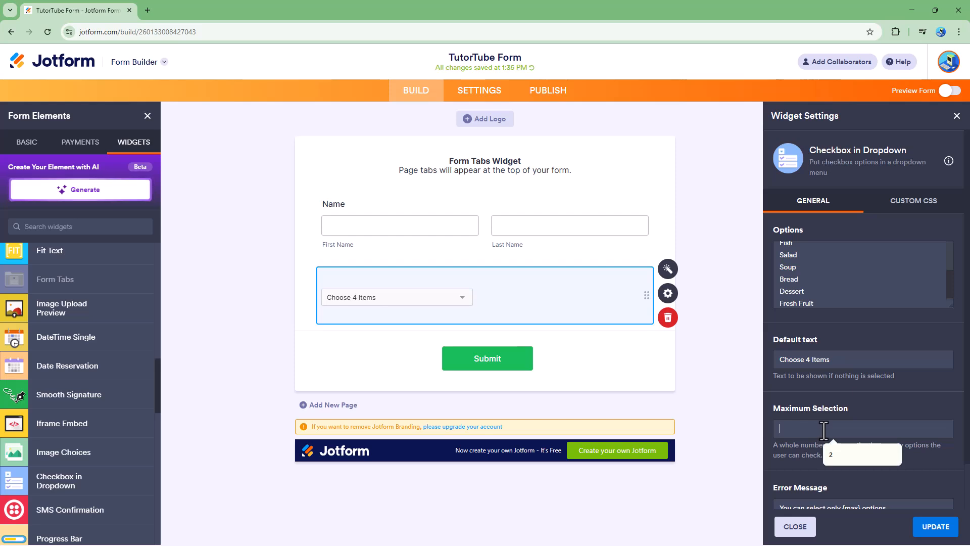
type("4")
Change the error message to "You can select only {4} options." and save the widget settings.
scroll(828, 435, "down", 1)
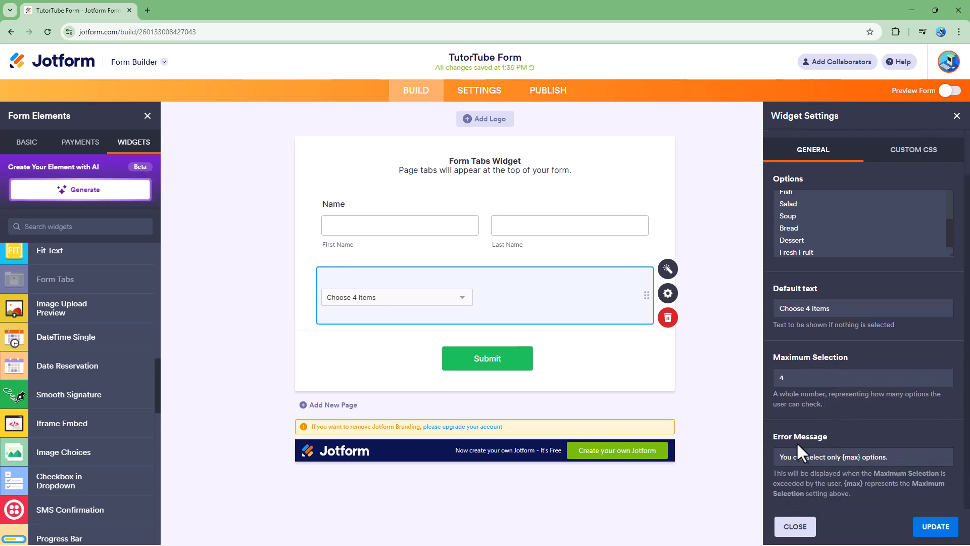
left_click(794, 457)
left_click_drag(856, 460, 845, 462)
type("4")
left_click(860, 377)
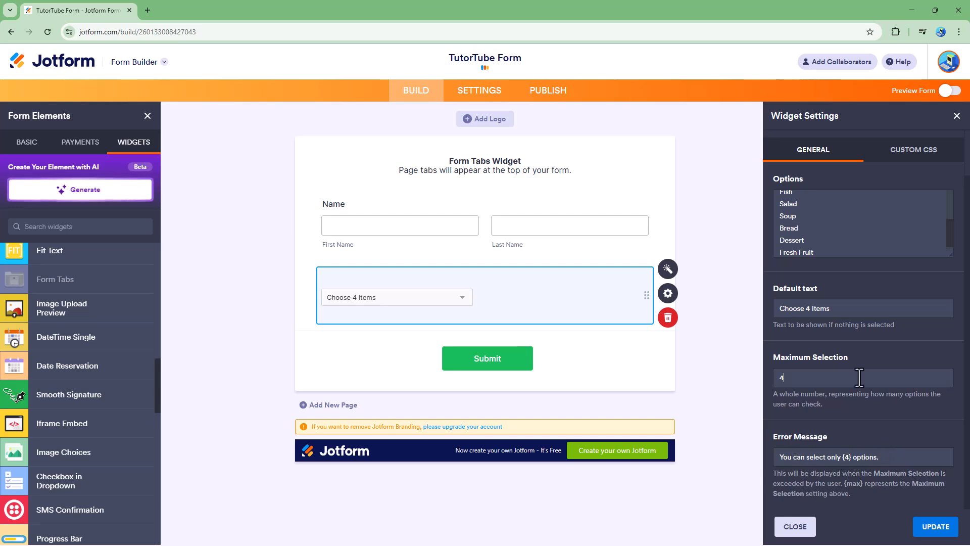
left_click(897, 151)
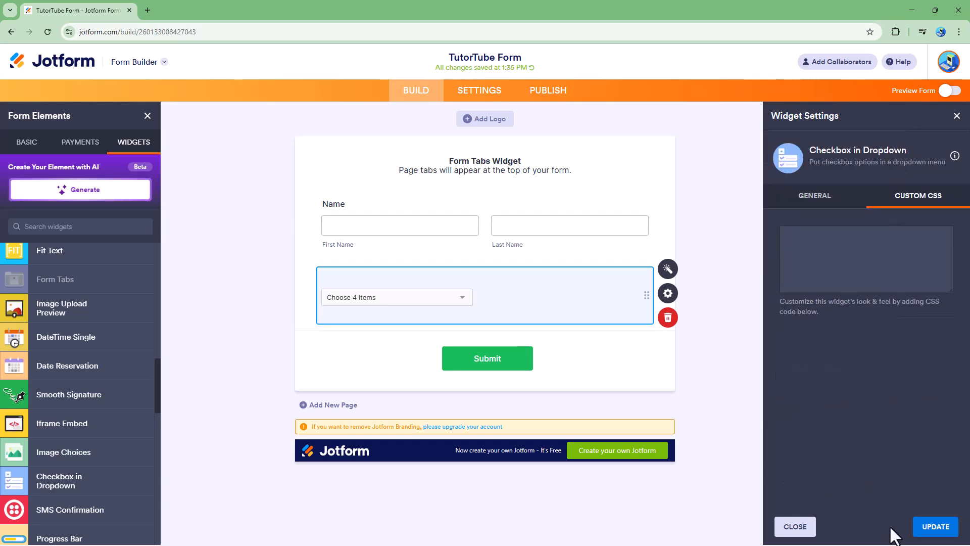
left_click(934, 527)
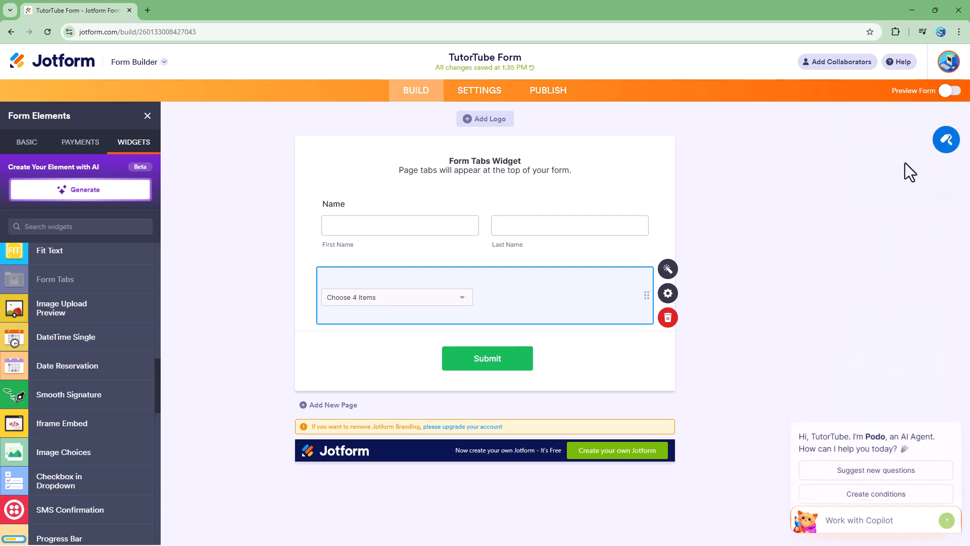
Preview the form and expand the checkbox dropdown to view its options.
left_click(950, 91)
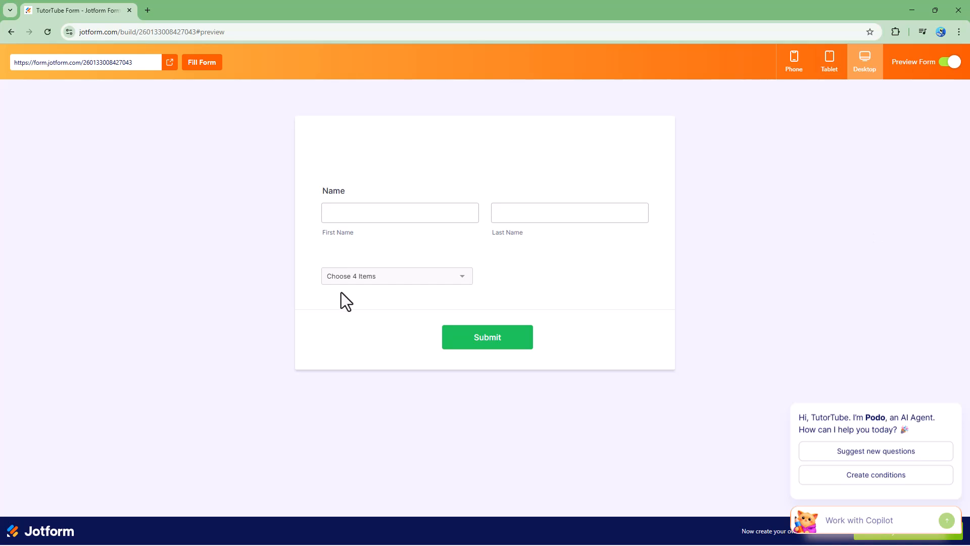
left_click(366, 282)
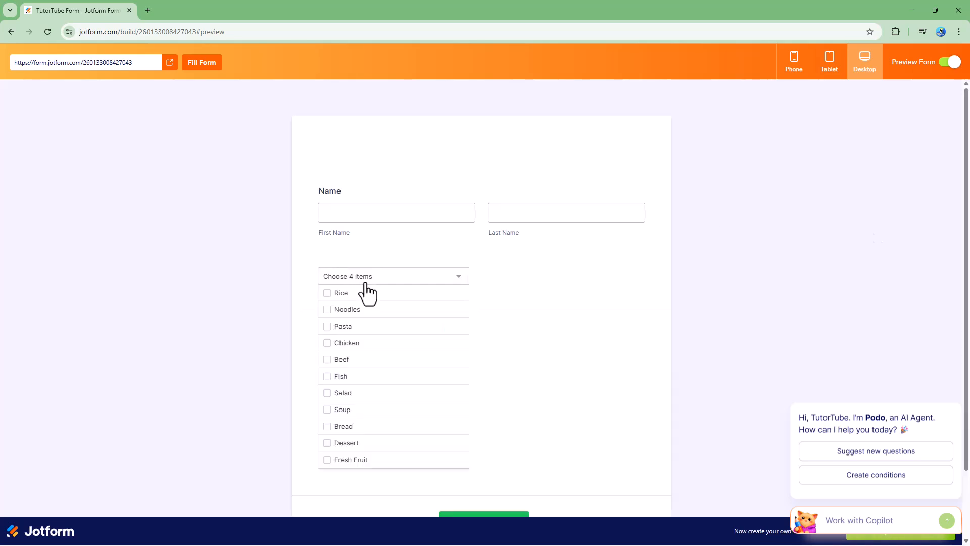
scroll(334, 387, "down", 2)
scroll(343, 383, "up", 2)
Test the selection limit by ticking Beef, Noodles, Salad, Soup and Dessert, and collapse the dropdown.
left_click(325, 360)
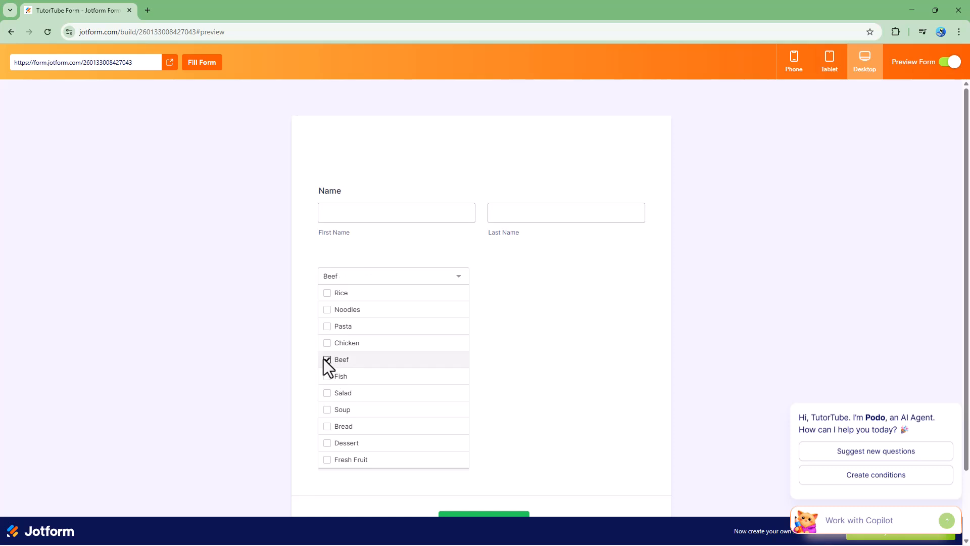
left_click(326, 311)
left_click(331, 394)
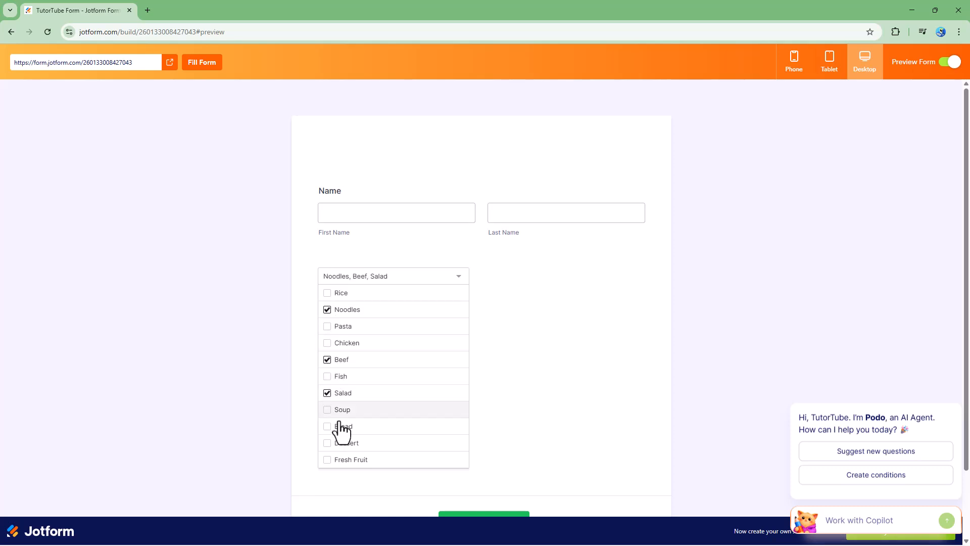
left_click(329, 411)
left_click(328, 442)
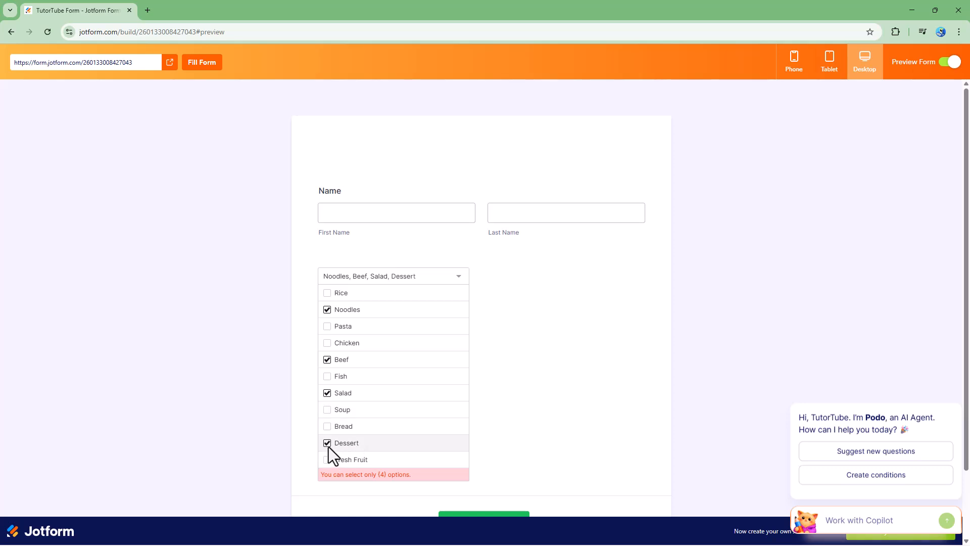
left_click(532, 410)
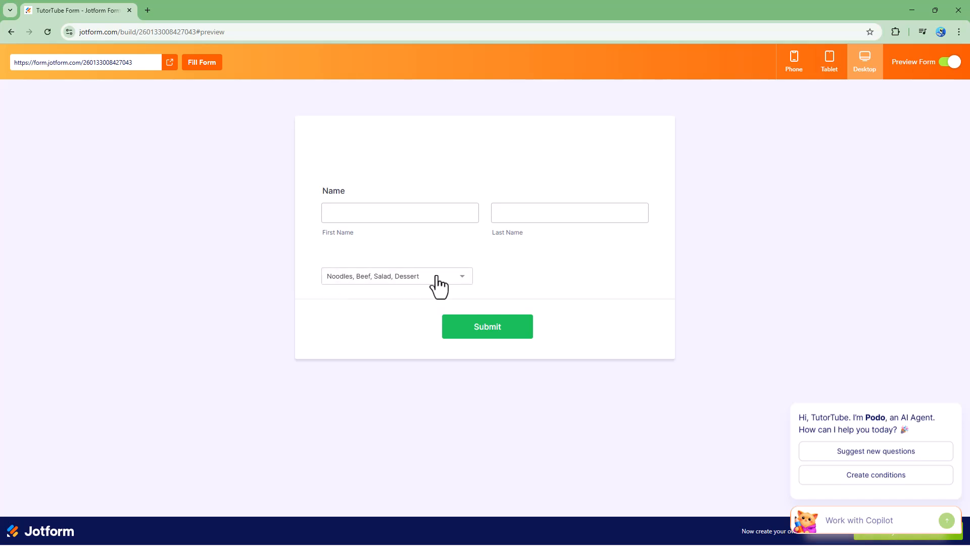
Check the ticked items in the expanded dropdown once more and leave the form preview.
left_click(371, 279)
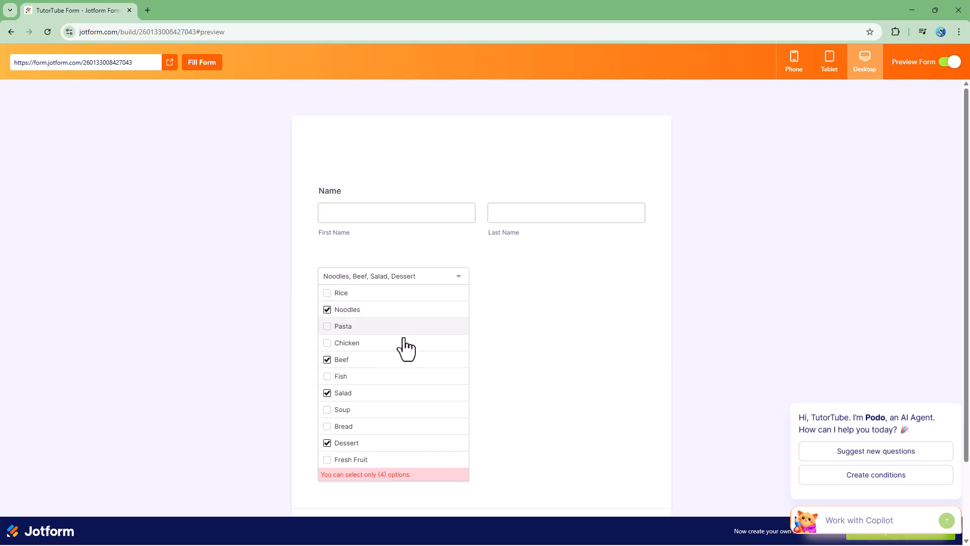
left_click(739, 242)
left_click(949, 62)
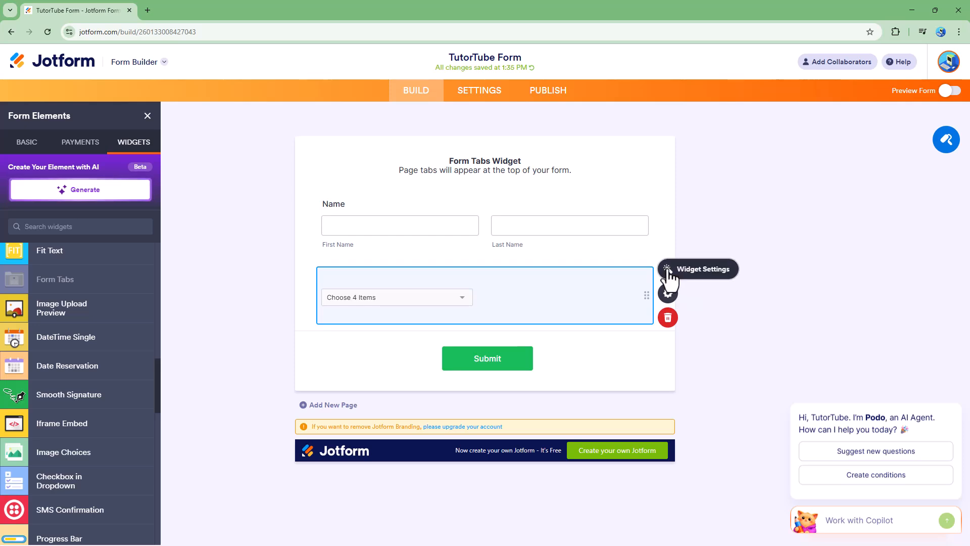
Set the alignment of the checkbox dropdown to Center in its question properties.
left_click(668, 293)
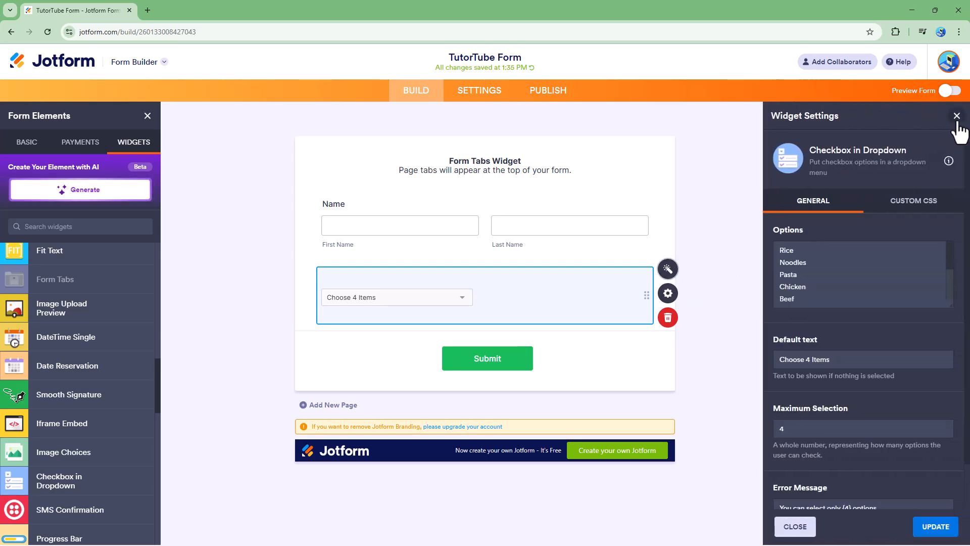
left_click(956, 117)
left_click(667, 294)
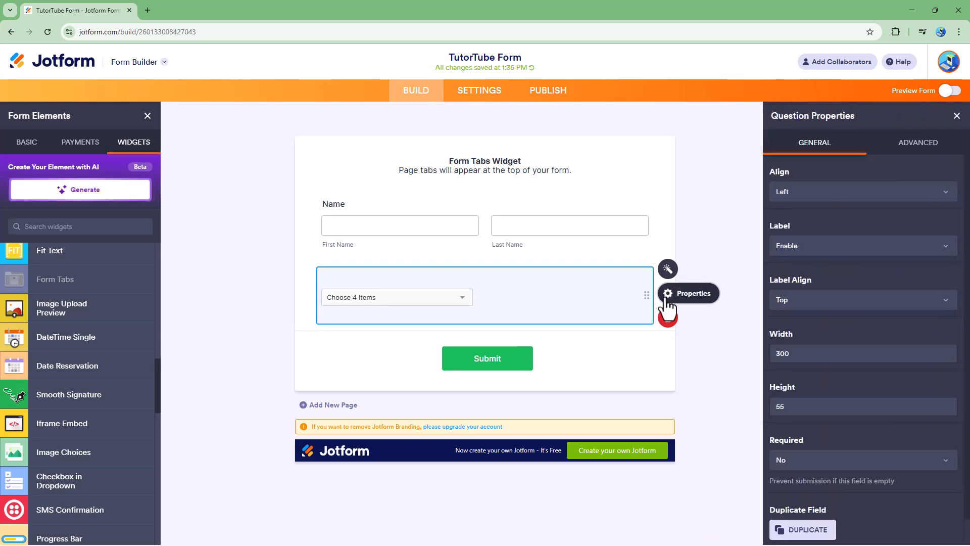
left_click(838, 191)
left_click(828, 219)
left_click(819, 192)
left_click(805, 230)
left_click(816, 195)
left_click(803, 218)
Toggle the checkbox dropdown's label off and on again, and set its text to "Choose your food items:".
left_click(805, 246)
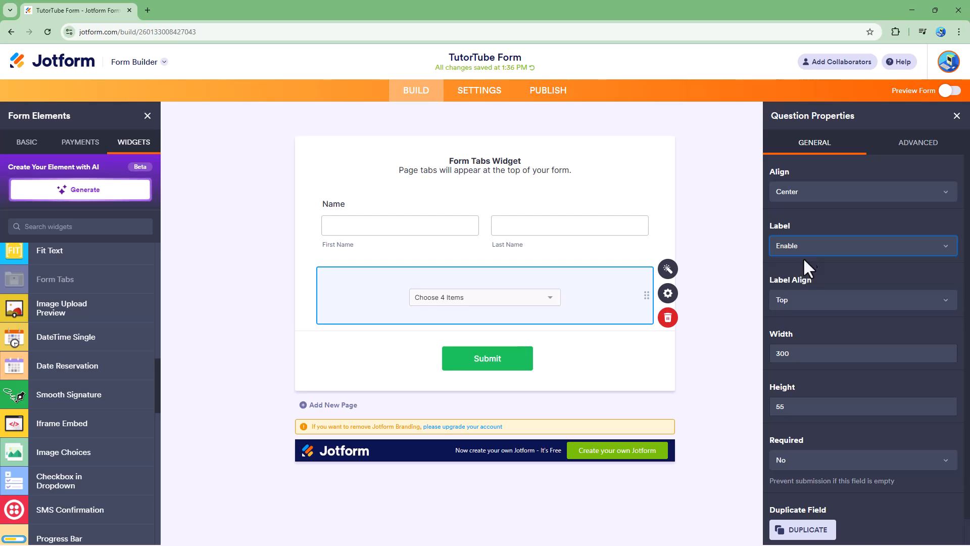
left_click(802, 263)
left_click(807, 248)
left_click(799, 274)
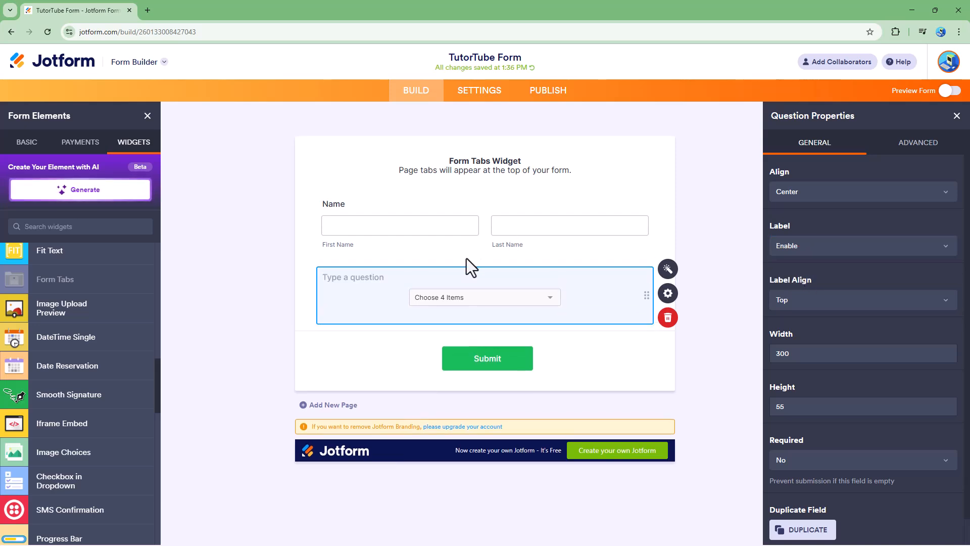
left_click(344, 280)
type("C")
Try the Right label alignment and a width of 200 on the checkbox dropdown.
left_click(793, 298)
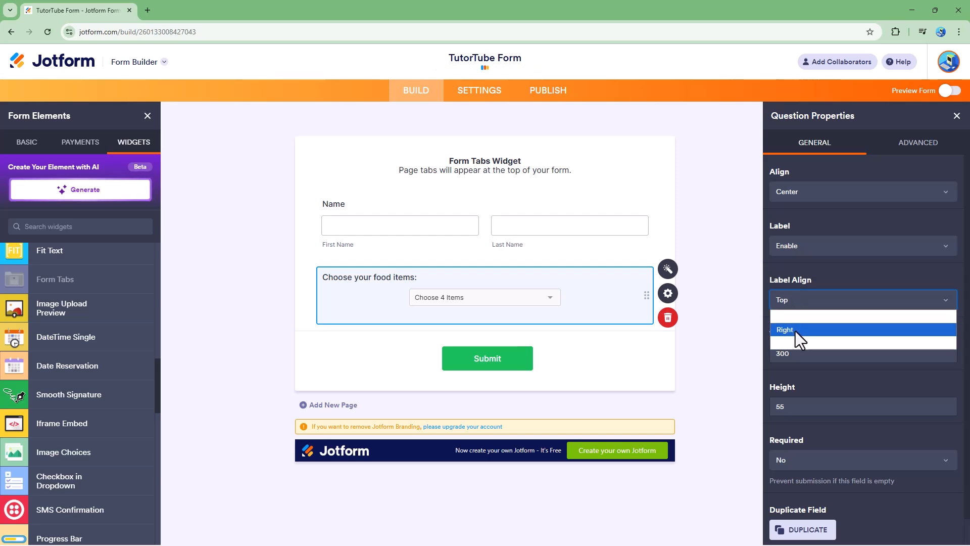
left_click(794, 331)
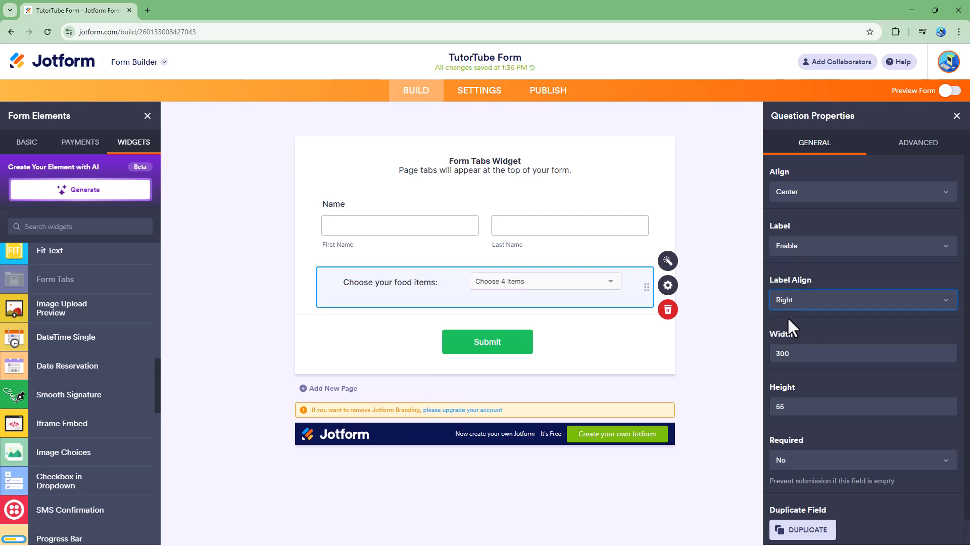
double_click(781, 353)
type("200")
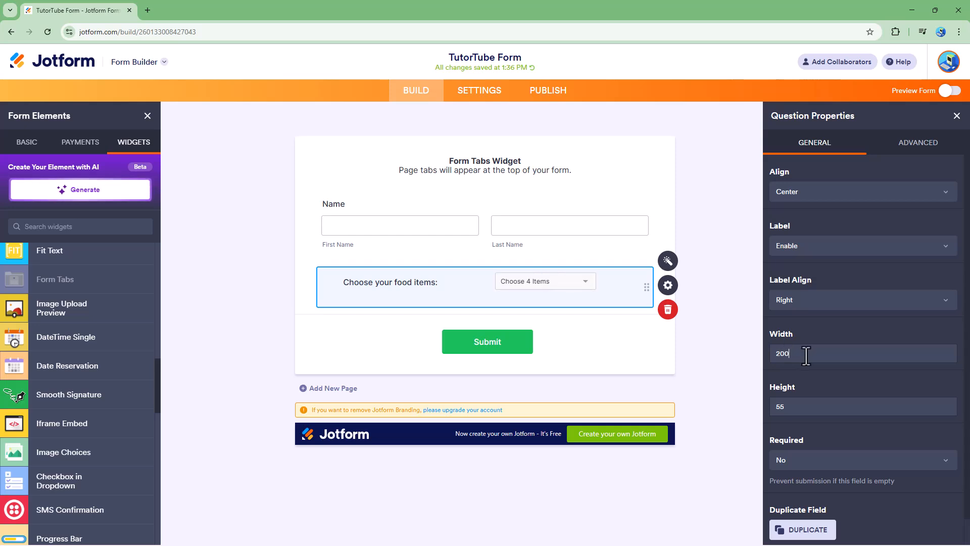
Set the checkbox dropdown's width to 600 and height to 70, with its label aligned to Top.
type("600")
left_click(819, 298)
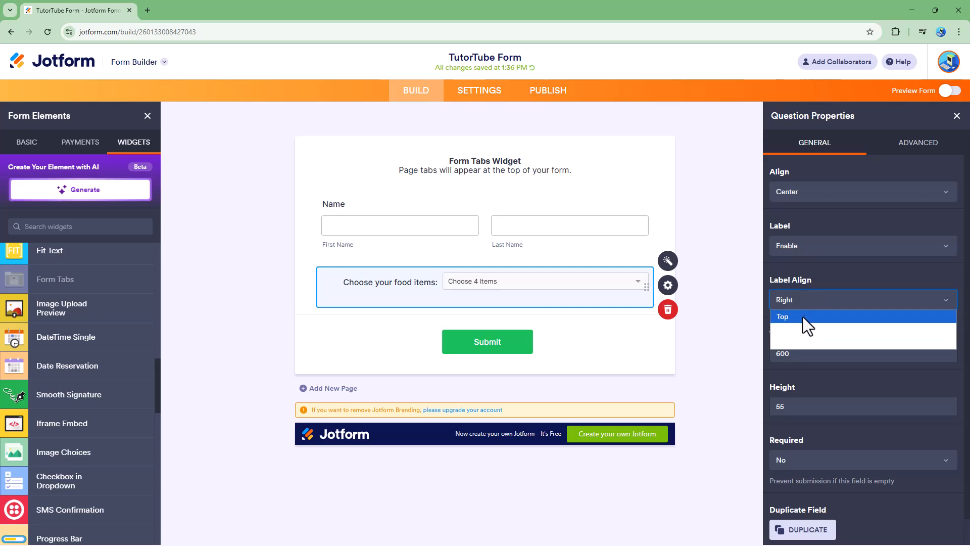
left_click(804, 316)
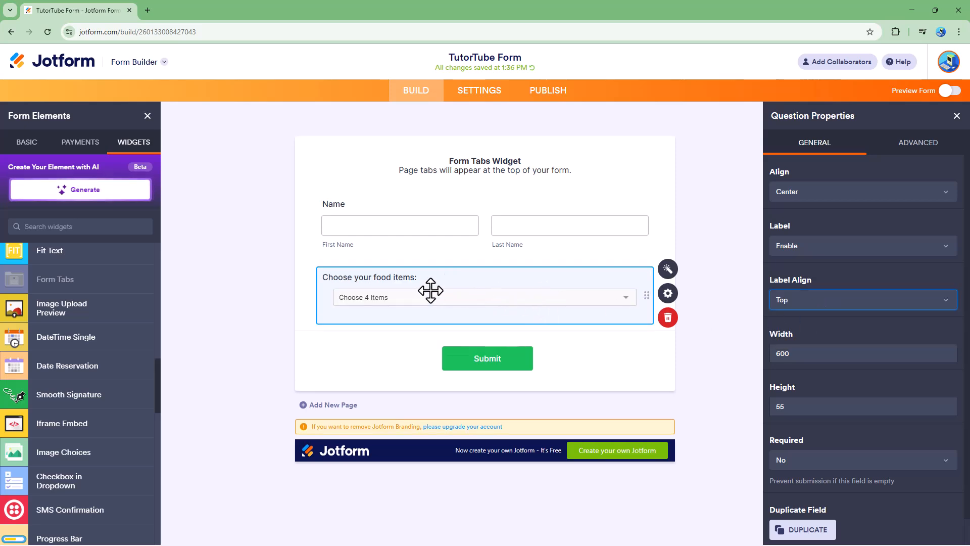
left_click(813, 406)
type("70")
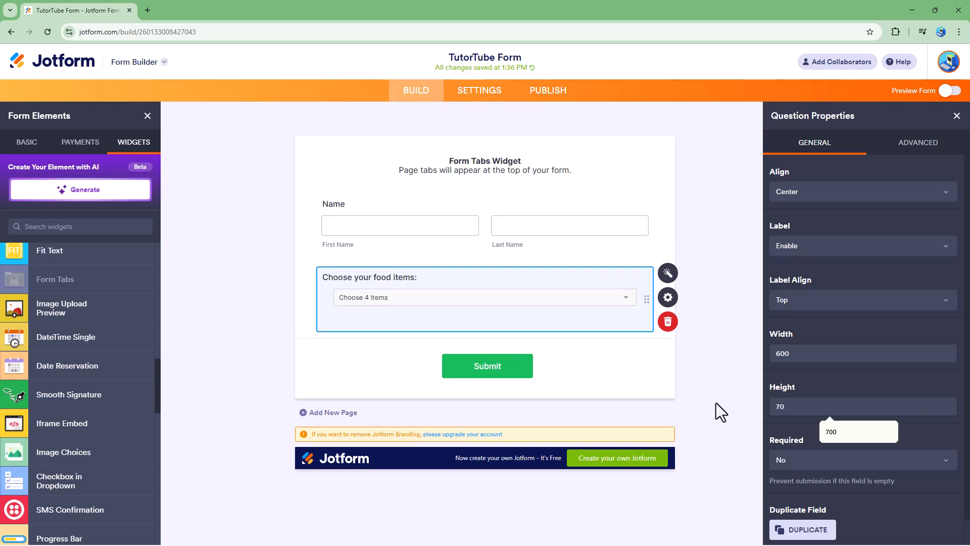
Try making the food items field required, and reset its Required option to No.
left_click(789, 465)
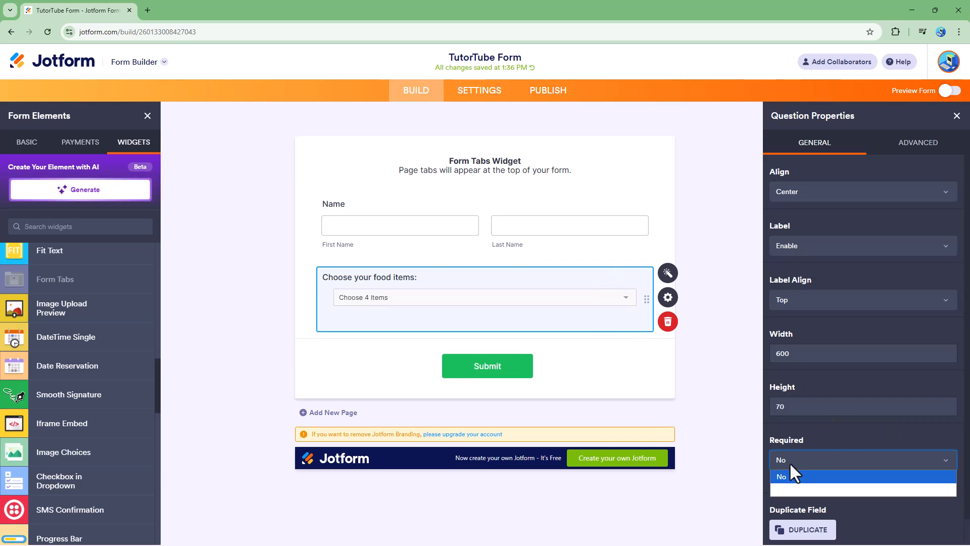
left_click(793, 490)
left_click(812, 461)
left_click(805, 476)
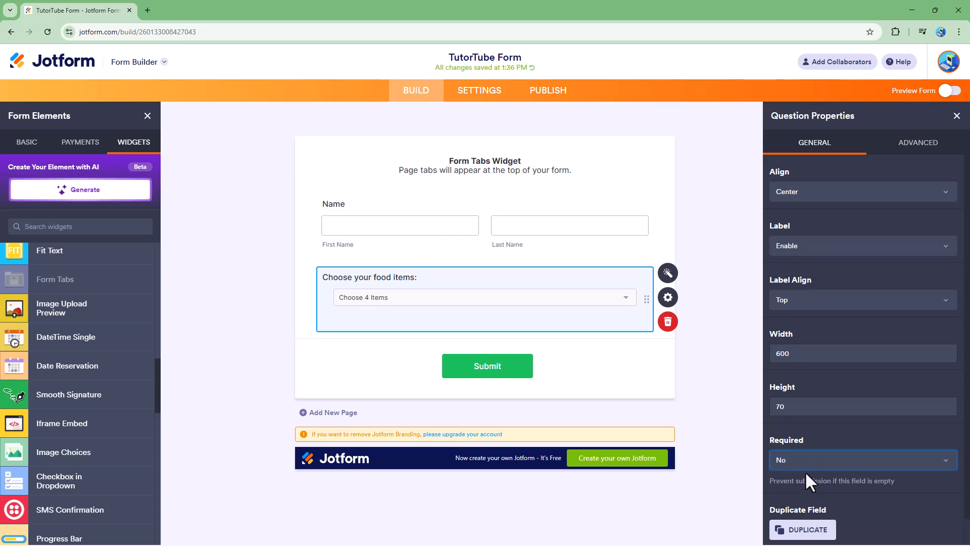
Turn on Shrink for the food items field and duplicate the field.
left_click(902, 143)
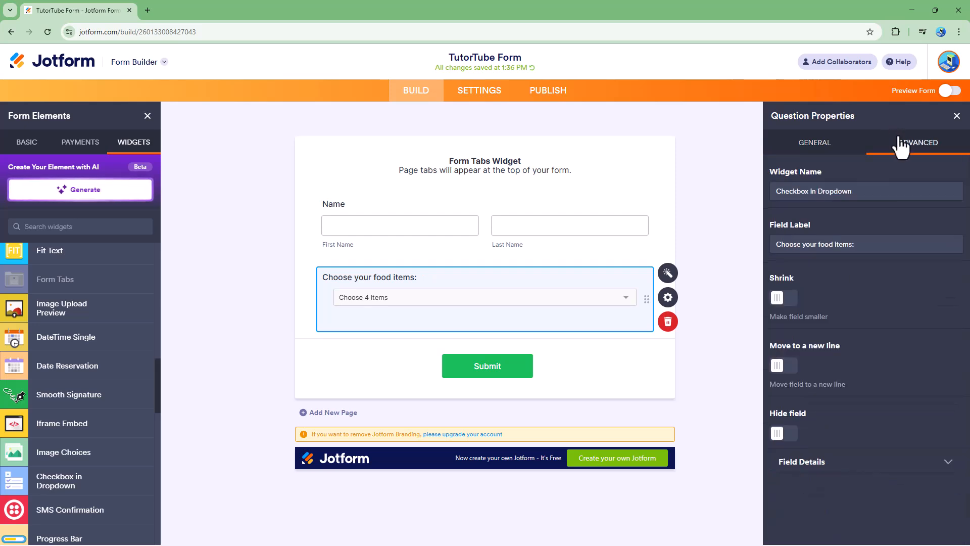
left_click(786, 300)
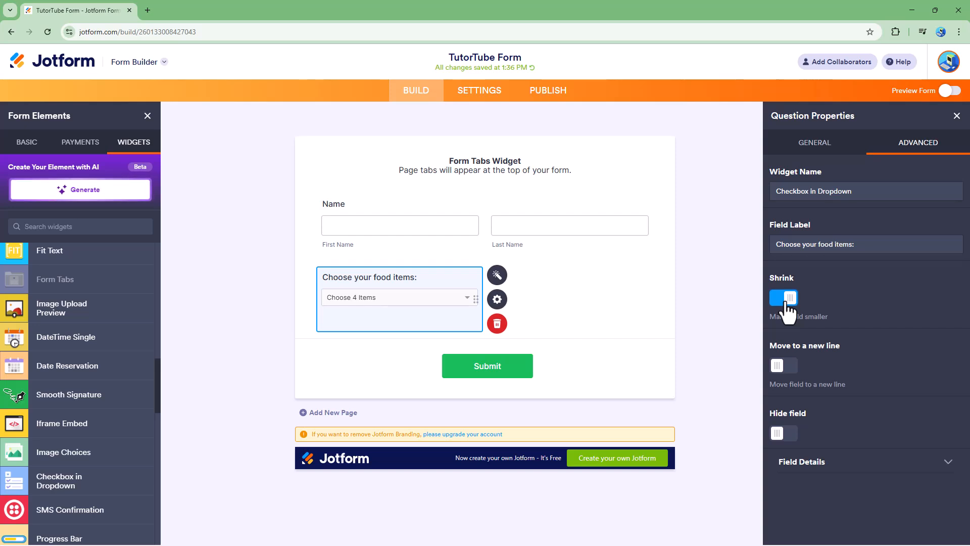
left_click(814, 144)
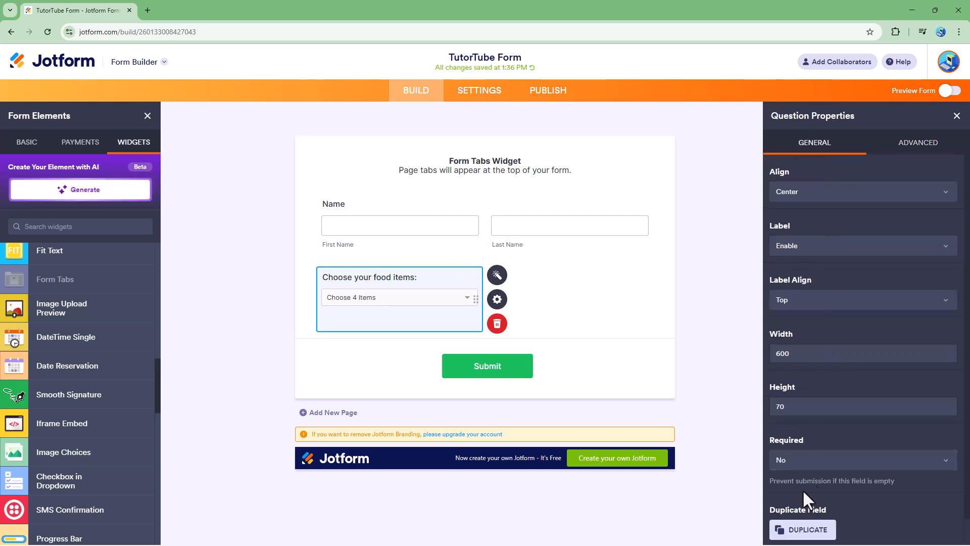
left_click(798, 529)
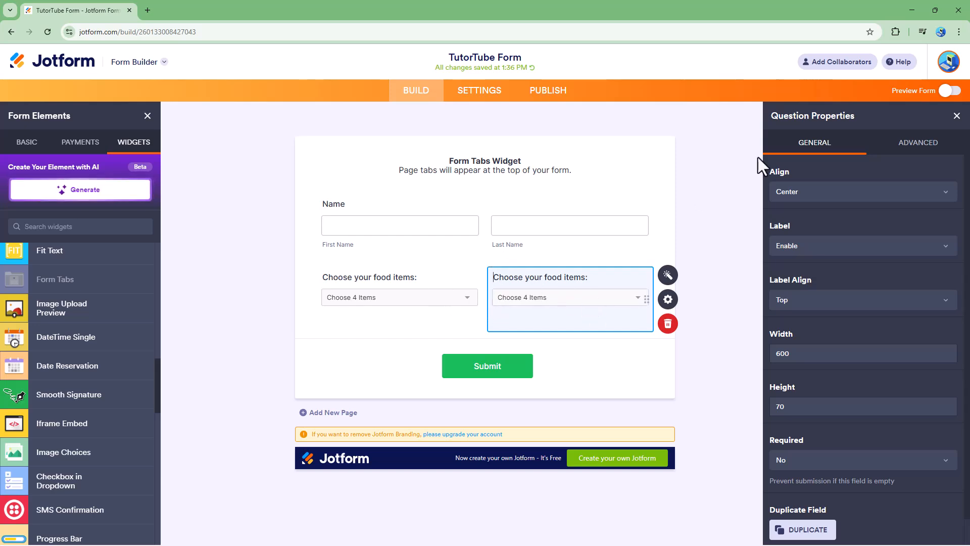
Turn on Move to a new line and Hide field for the duplicated field, and look at its unique name in the field details.
left_click(934, 152)
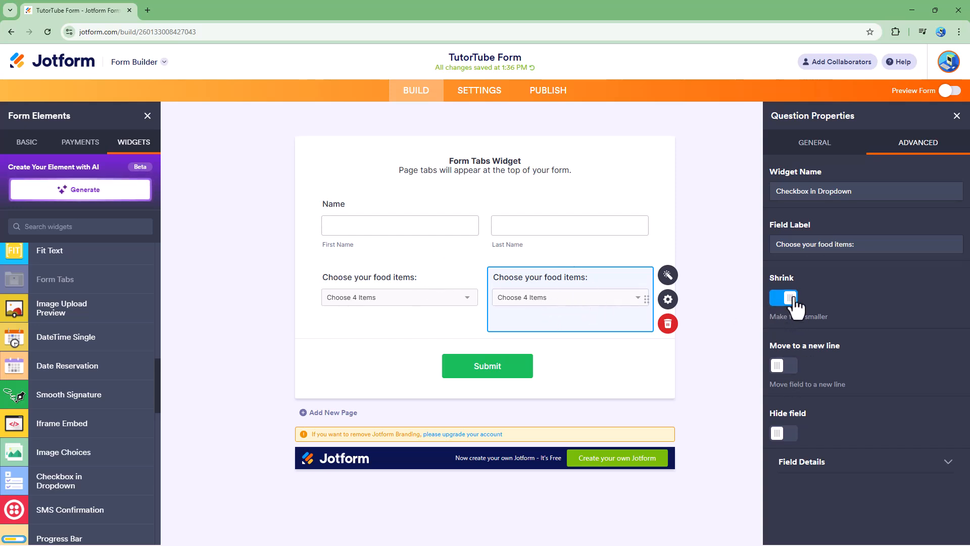
left_click(784, 366)
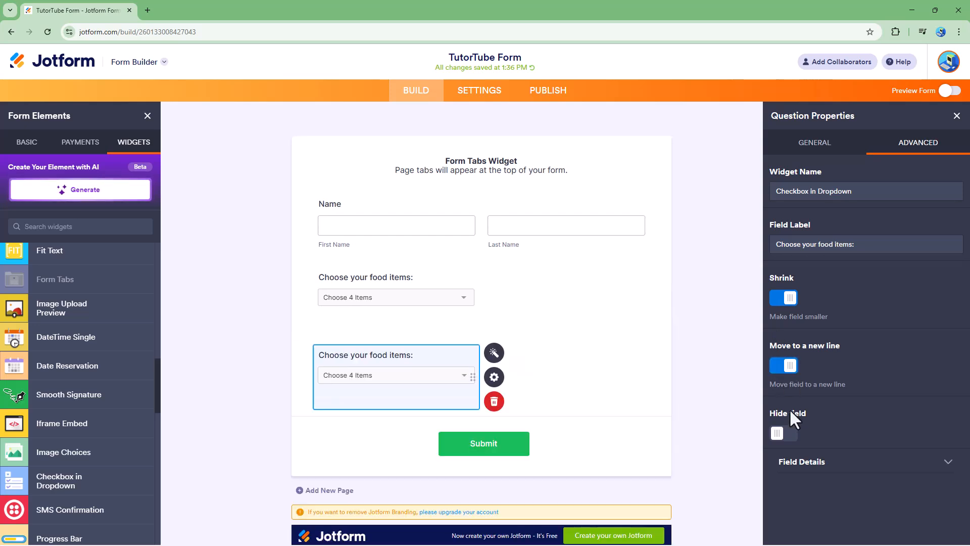
left_click(787, 436)
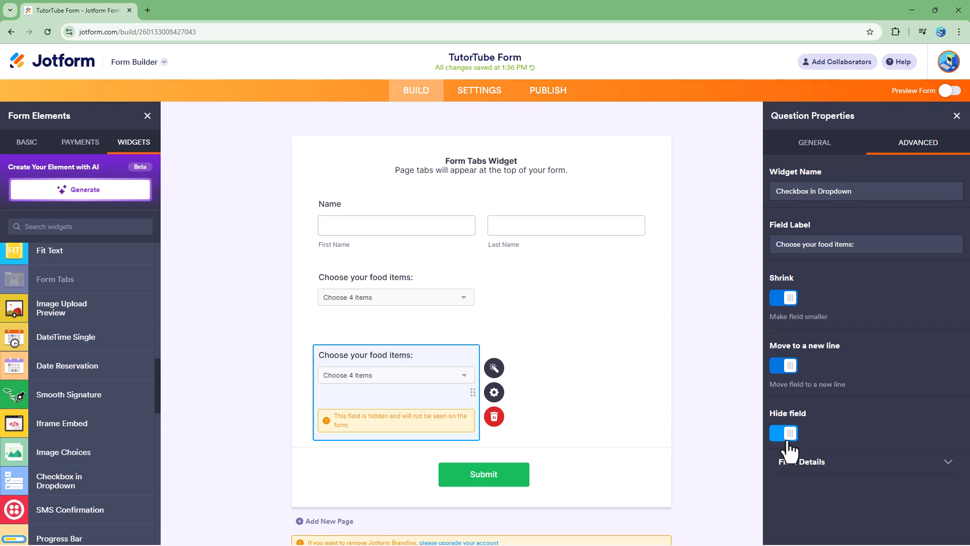
left_click(826, 460)
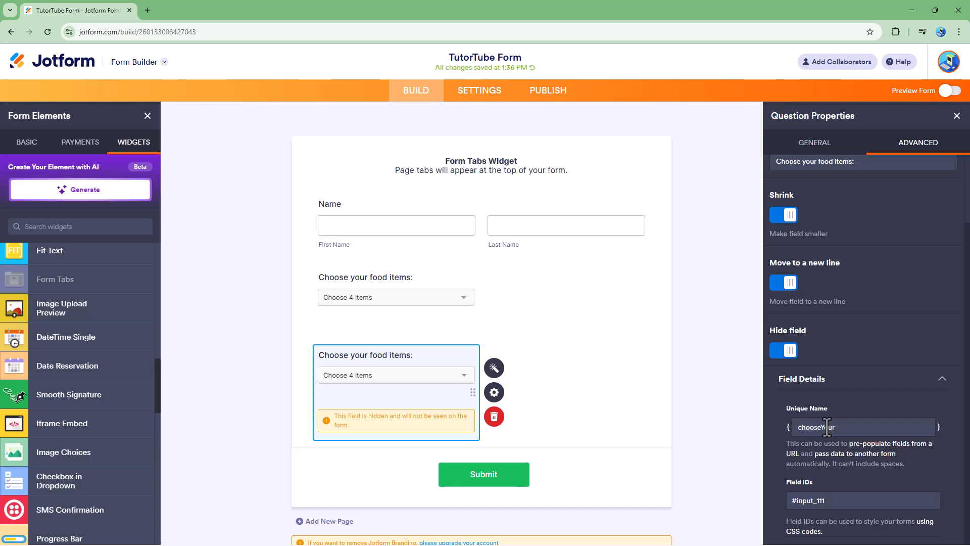
left_click_drag(819, 428, 847, 428)
Delete the hidden duplicate field and turn off Shrink for the original food items field.
left_click(500, 418)
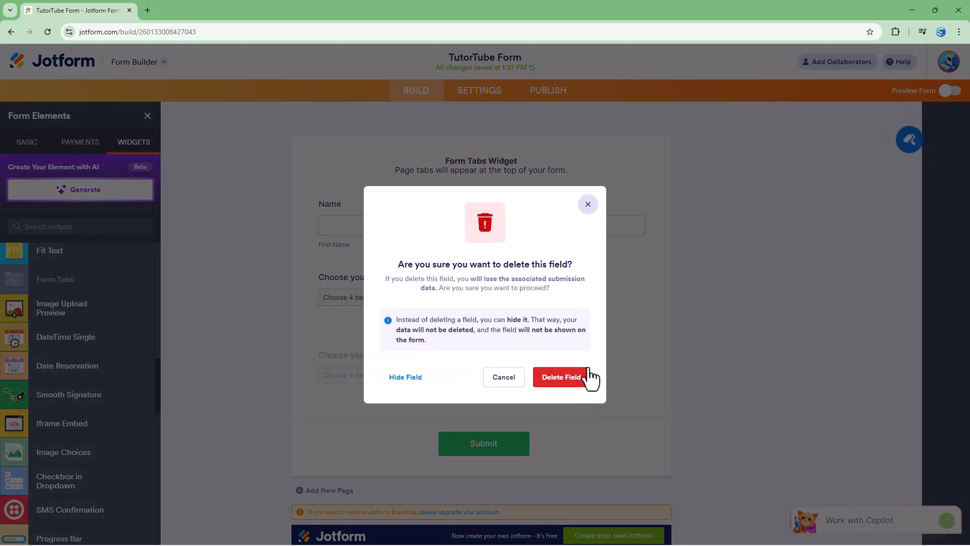
left_click(565, 377)
left_click(457, 292)
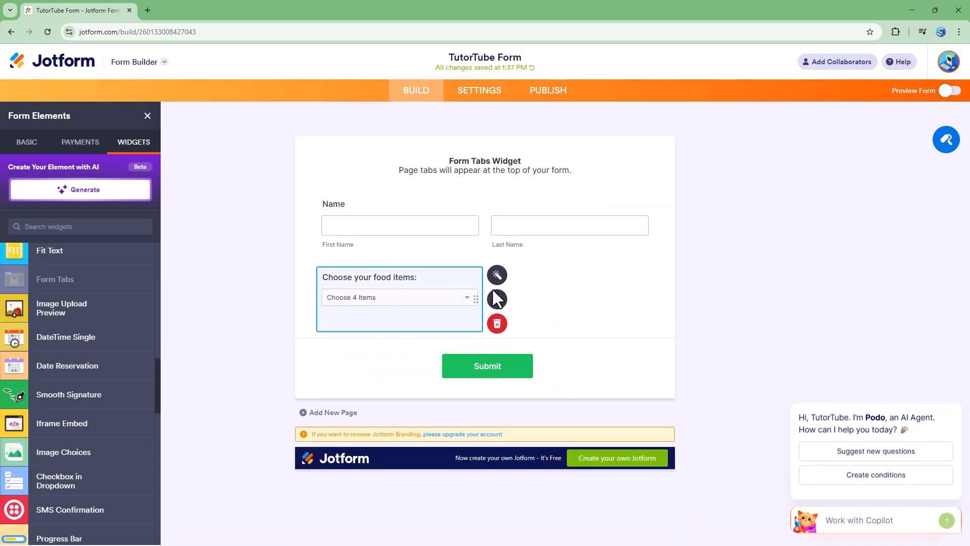
left_click(497, 299)
left_click(916, 152)
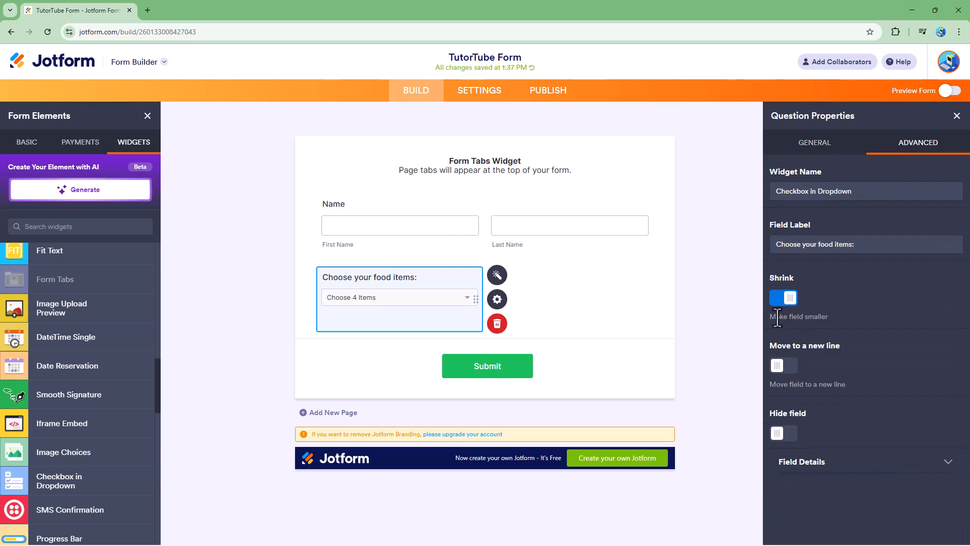
left_click(778, 298)
left_click(710, 315)
Preview the form, test the selection limit by ticking Pasta, Salad, Fish, Beef and Bread, and leave the preview.
left_click(950, 91)
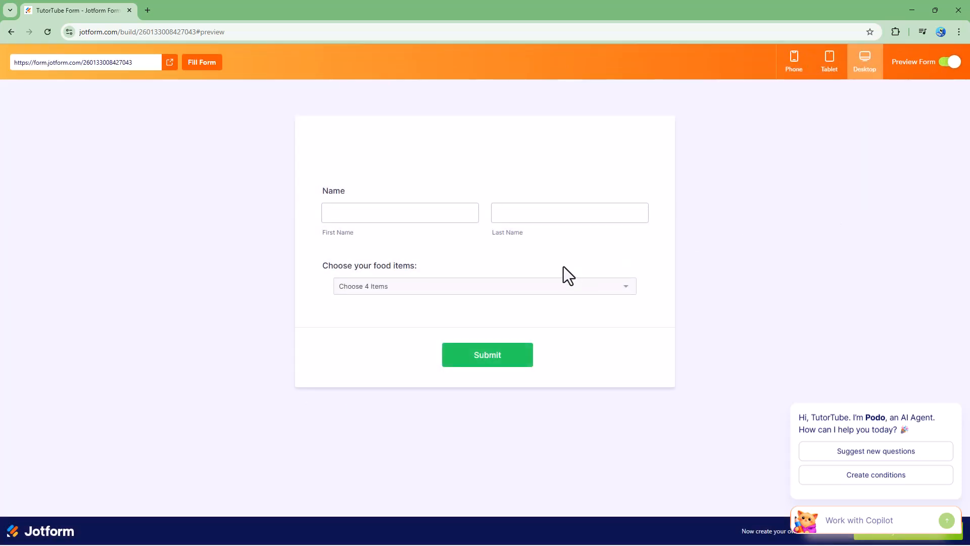
left_click(594, 287)
left_click(339, 337)
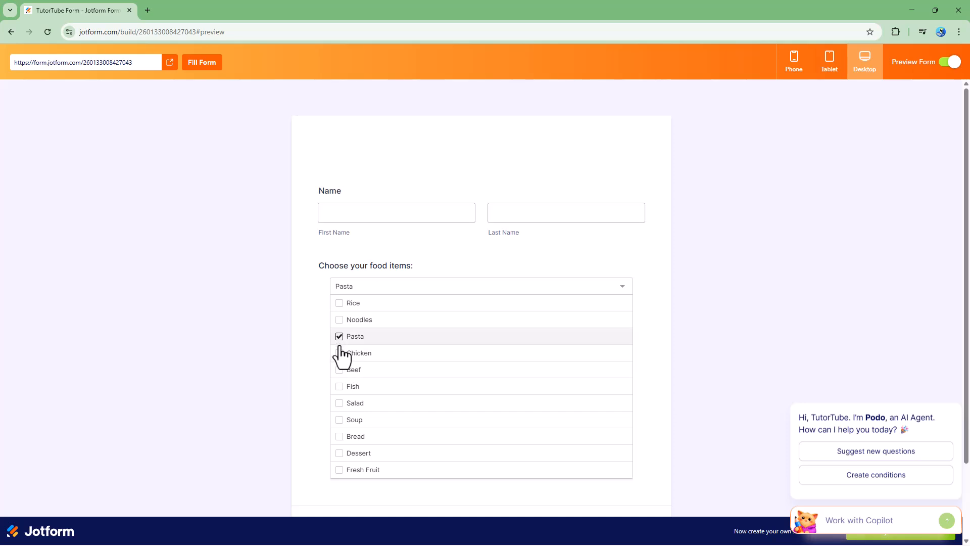
left_click(339, 403)
left_click(339, 386)
left_click(339, 370)
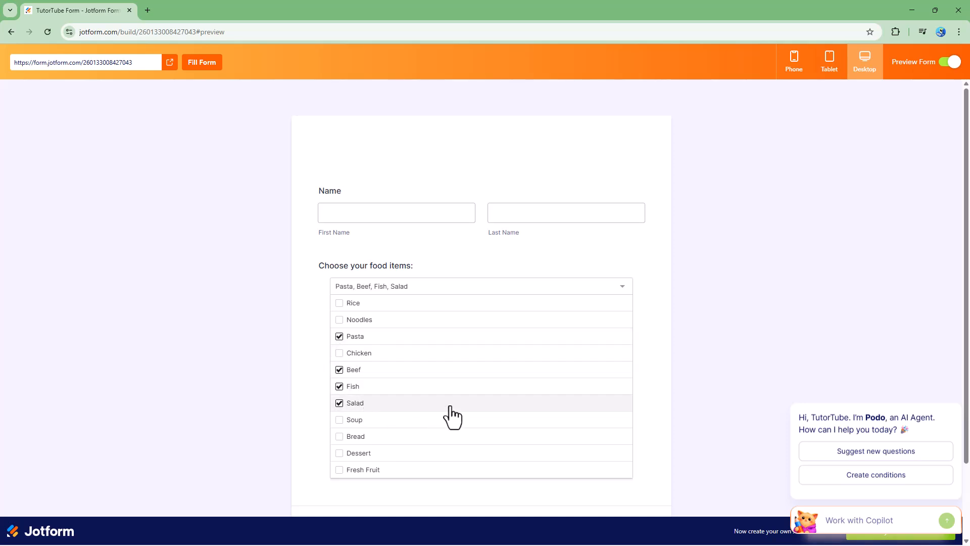
left_click(340, 438)
left_click(730, 336)
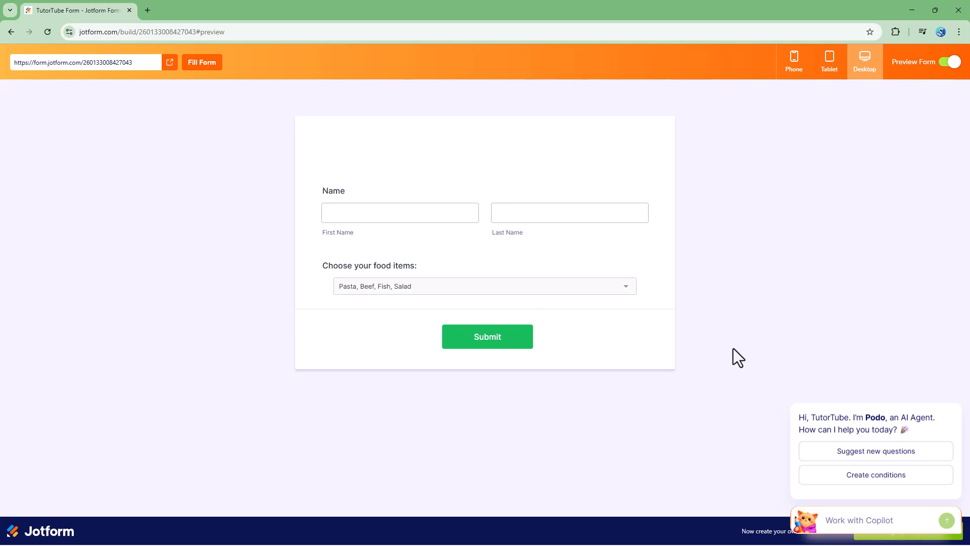
left_click(950, 62)
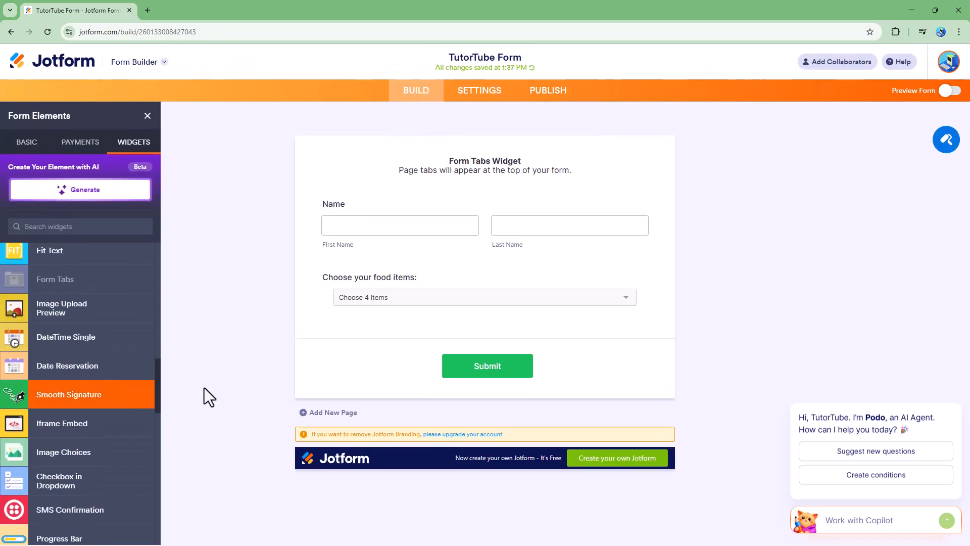